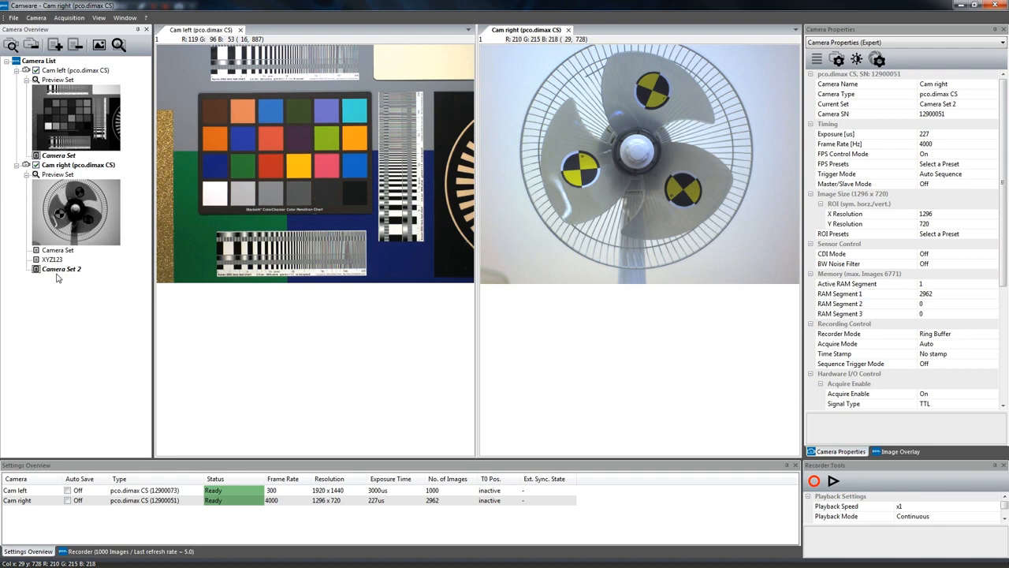
Activate Cam right's Camera Set, XYZ123 and Camera Set 2 in turn to compare their settings
{"action": "double_click", "coordinate": [60, 251]}
{"action": "double_click", "coordinate": [57, 260]}
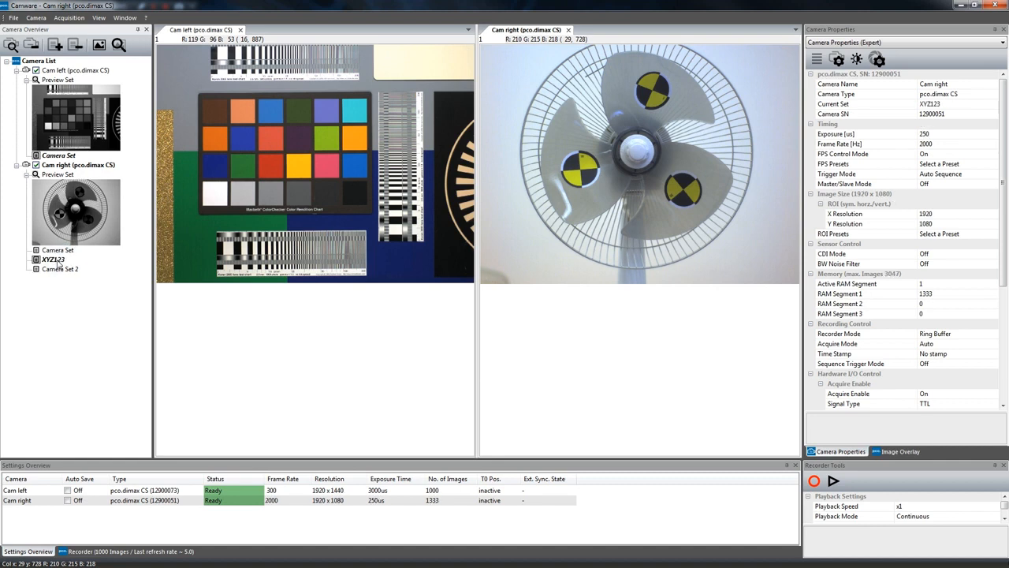
{"action": "double_click", "coordinate": [59, 270]}
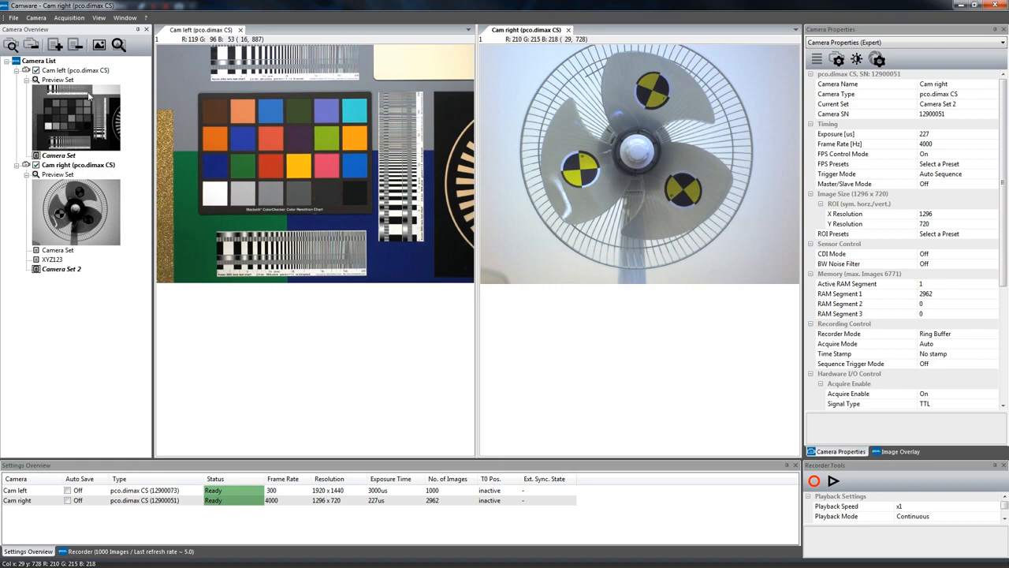
Duplicate Cam left's active camera set and name the copy XYZ123
{"action": "left_click", "coordinate": [82, 70]}
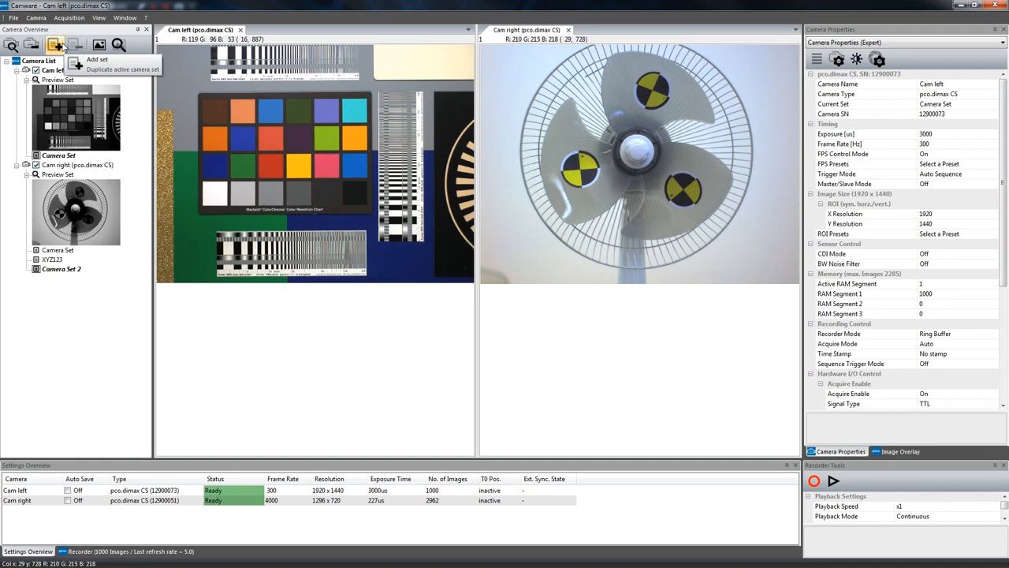
{"action": "left_click", "coordinate": [55, 46]}
{"action": "left_click", "coordinate": [61, 168]}
{"action": "left_click", "coordinate": [79, 165]}
{"action": "type", "text": "XYZ123"}
{"action": "key", "text": "Return"}
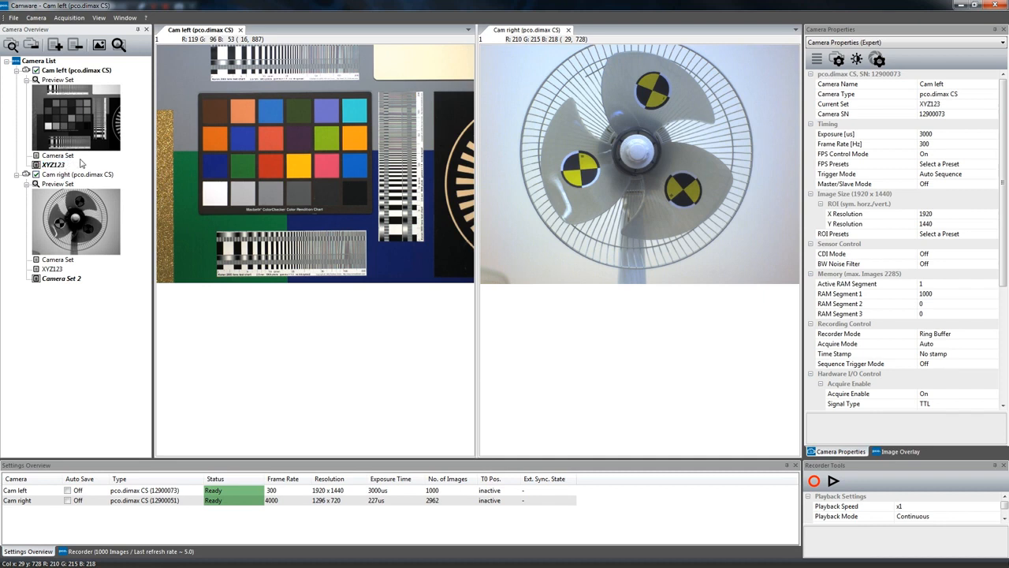
Apply the 2000Hz (1920 x 1080) FPS preset to Cam left's XYZ123 set and set its exposure to 250 us
{"action": "left_click", "coordinate": [994, 164]}
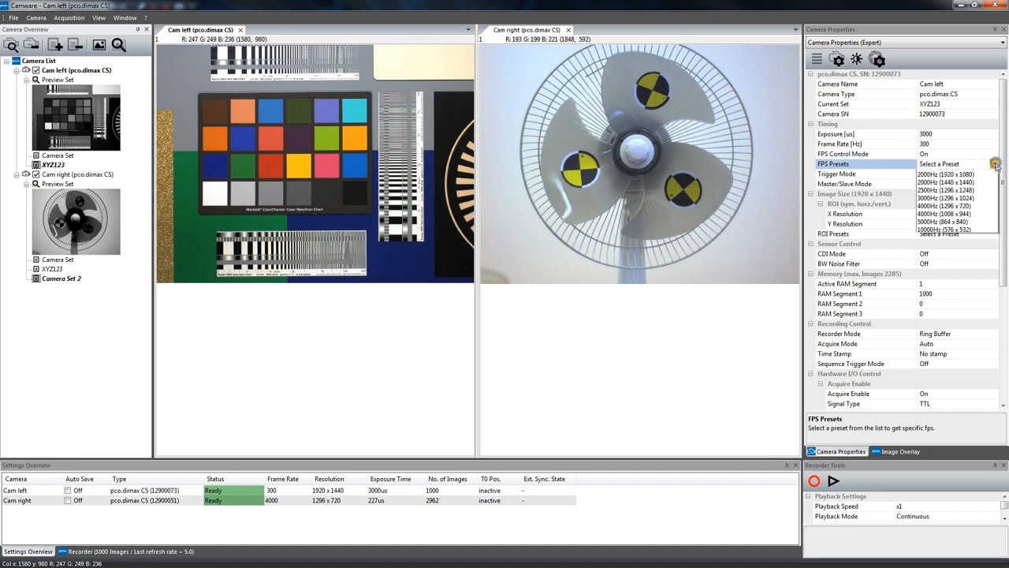
{"action": "left_click", "coordinate": [953, 197]}
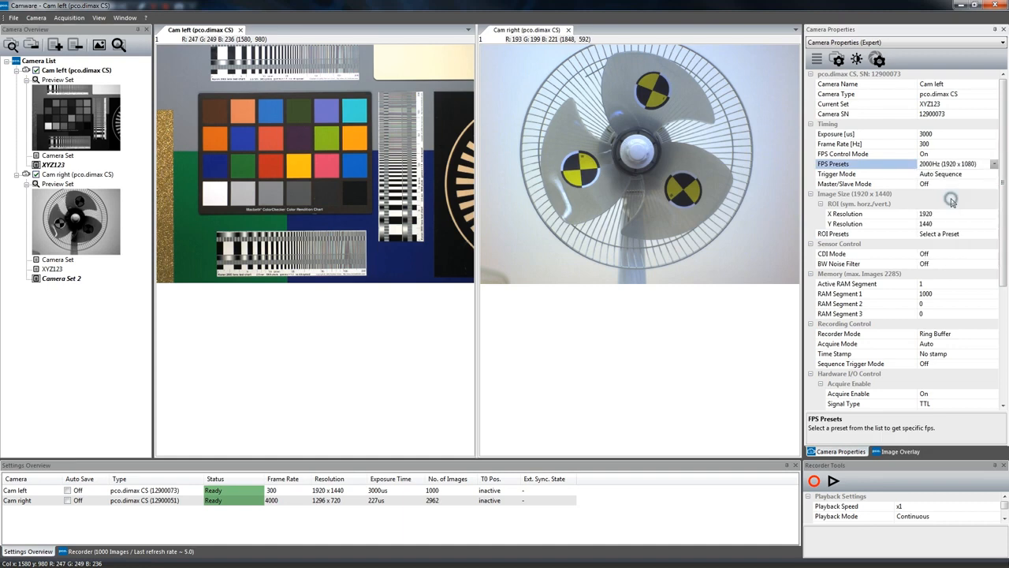
{"action": "left_click", "coordinate": [940, 134]}
{"action": "type", "text": "25"}
{"action": "key", "text": "Return"}
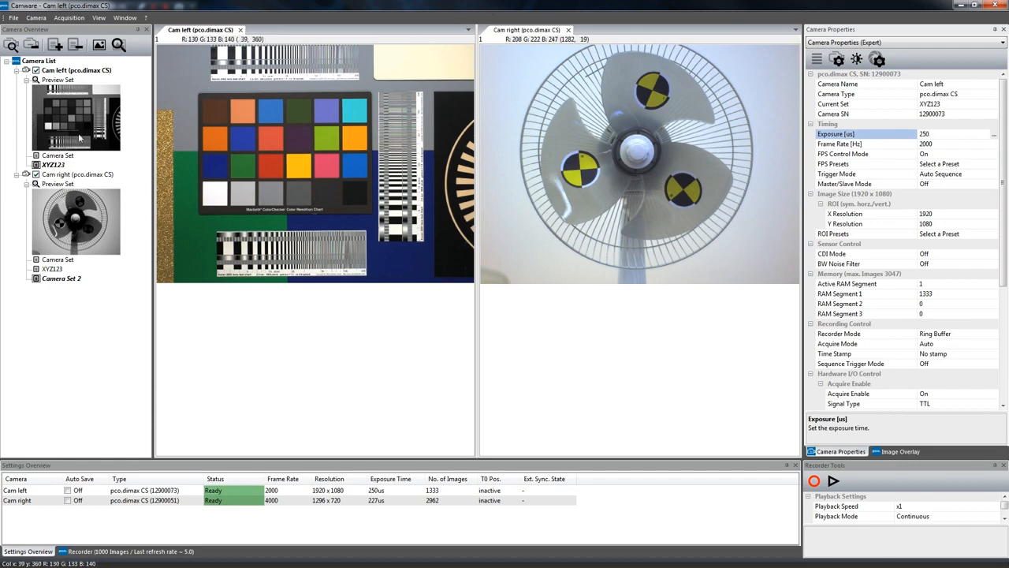
Copy the settings of Cam left's XYZ123 set onto Cam right's XYZ123 set
{"action": "left_click_drag", "start_coordinate": [49, 163], "coordinate": [60, 274]}
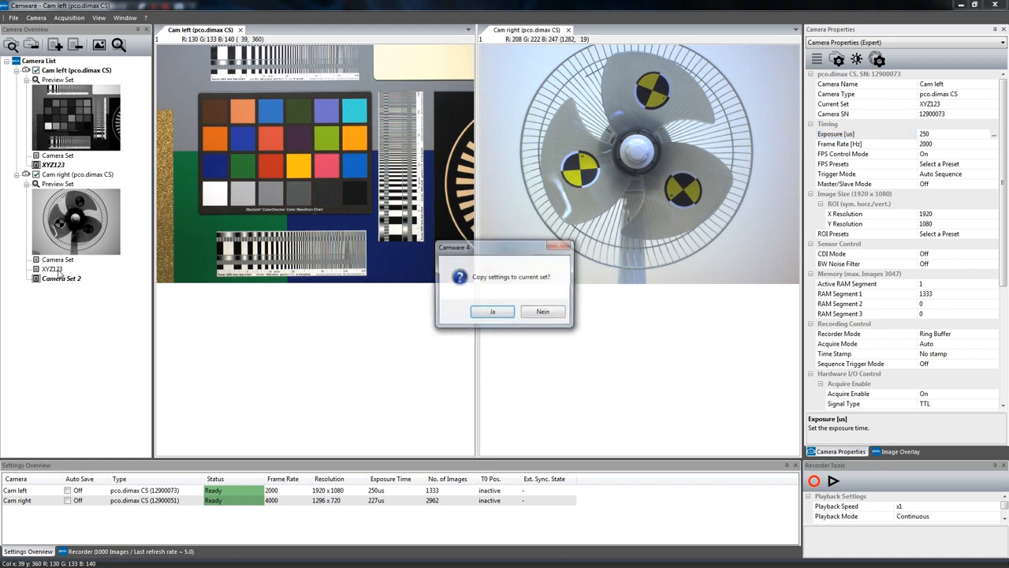
{"action": "left_click", "coordinate": [492, 312]}
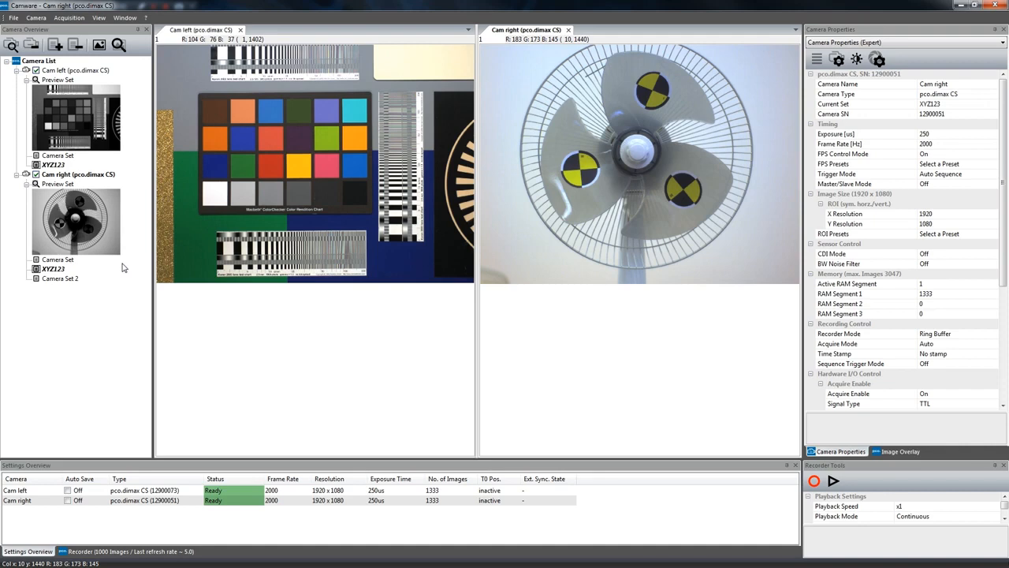
Save Cam right's active XYZ123 set to the Desktop as XYZ54.ini
{"action": "right_click", "coordinate": [63, 270]}
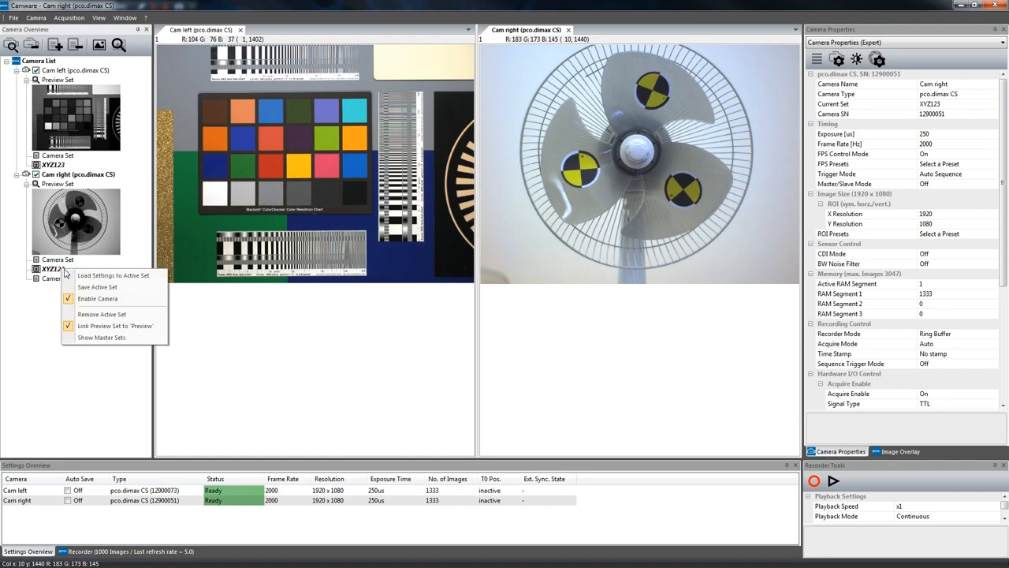
{"action": "left_click", "coordinate": [135, 292]}
{"action": "left_click", "coordinate": [423, 456]}
{"action": "key", "text": "BackSpace"}
{"action": "key", "text": "BackSpace"}
{"action": "key", "text": "BackSpace"}
{"action": "type", "text": "54"}
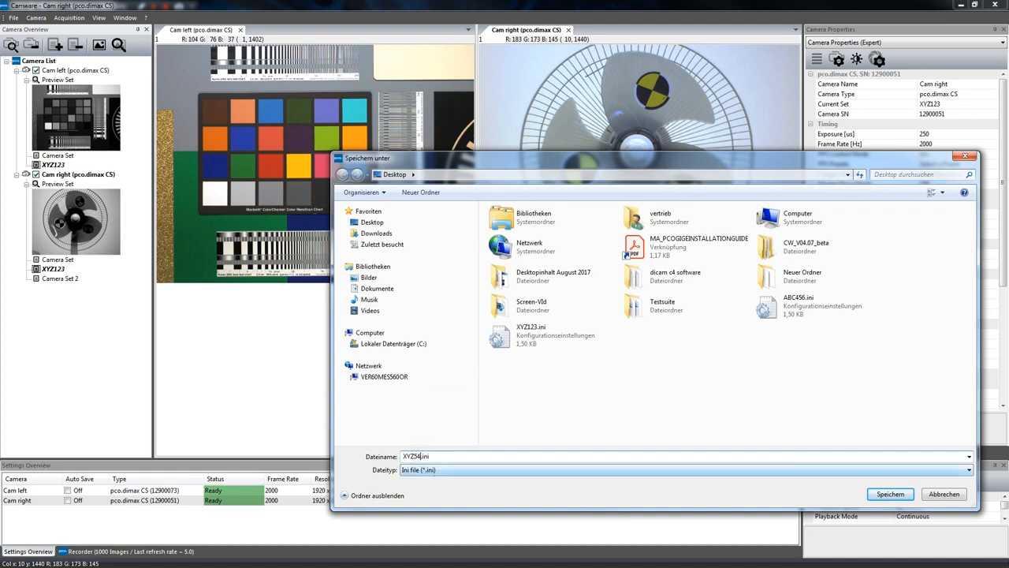
{"action": "key", "text": "Return"}
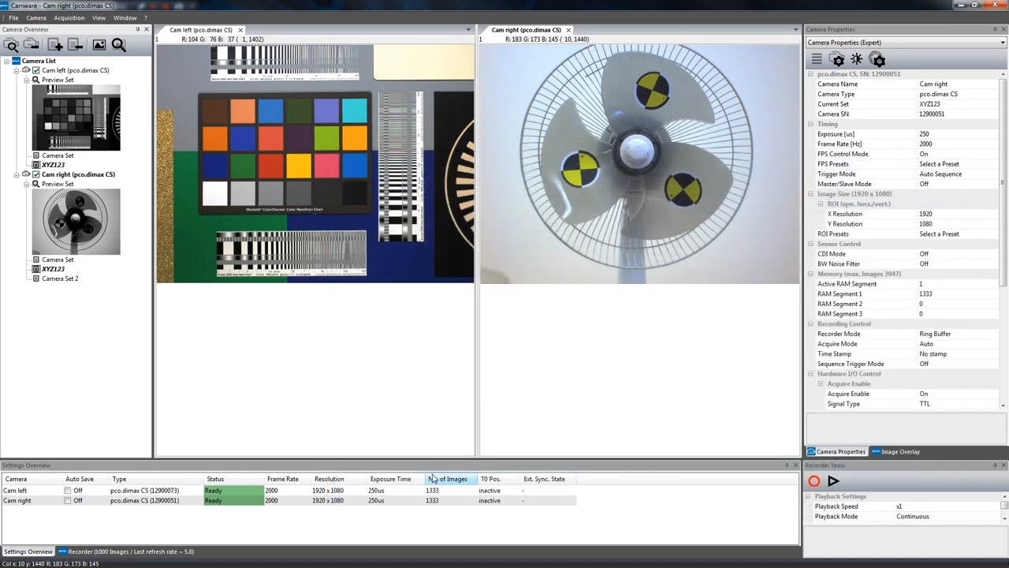
Activate Cam right's Camera Set 2 and load the settings file ABC456.ini from the Desktop into it
{"action": "double_click", "coordinate": [67, 281]}
{"action": "right_click", "coordinate": [67, 282]}
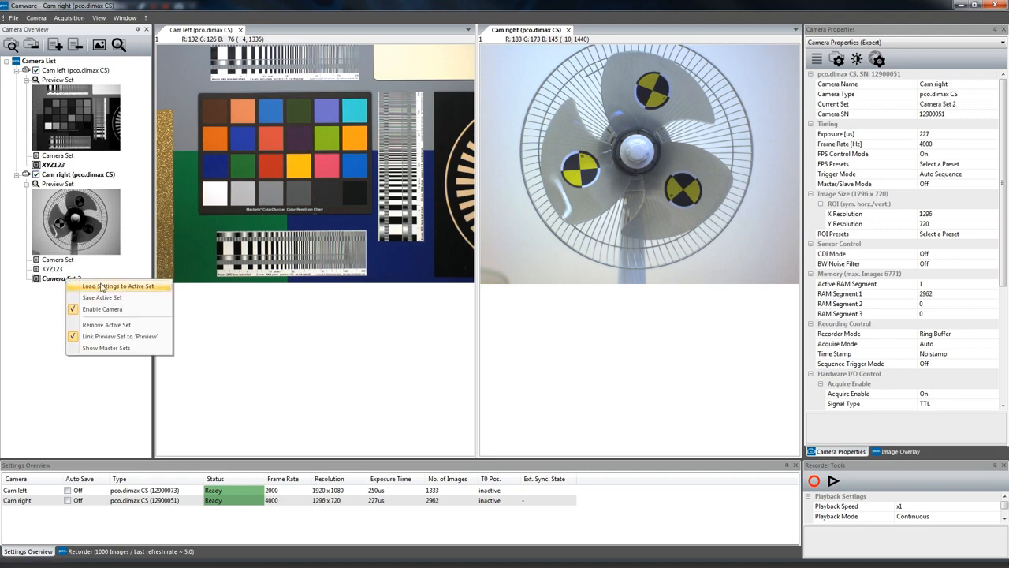
{"action": "left_click", "coordinate": [164, 288]}
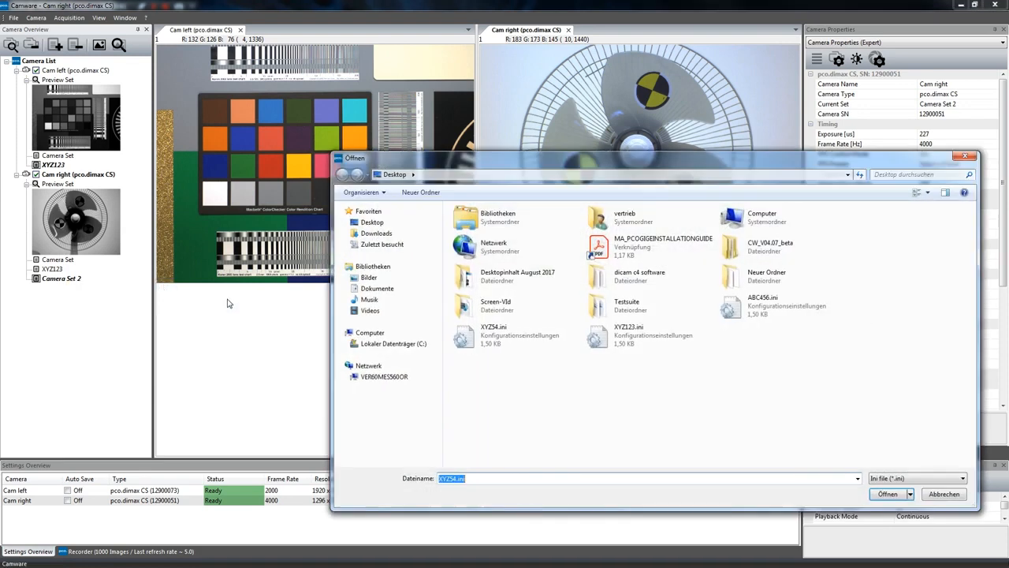
{"action": "left_click", "coordinate": [773, 316]}
{"action": "left_click", "coordinate": [871, 495]}
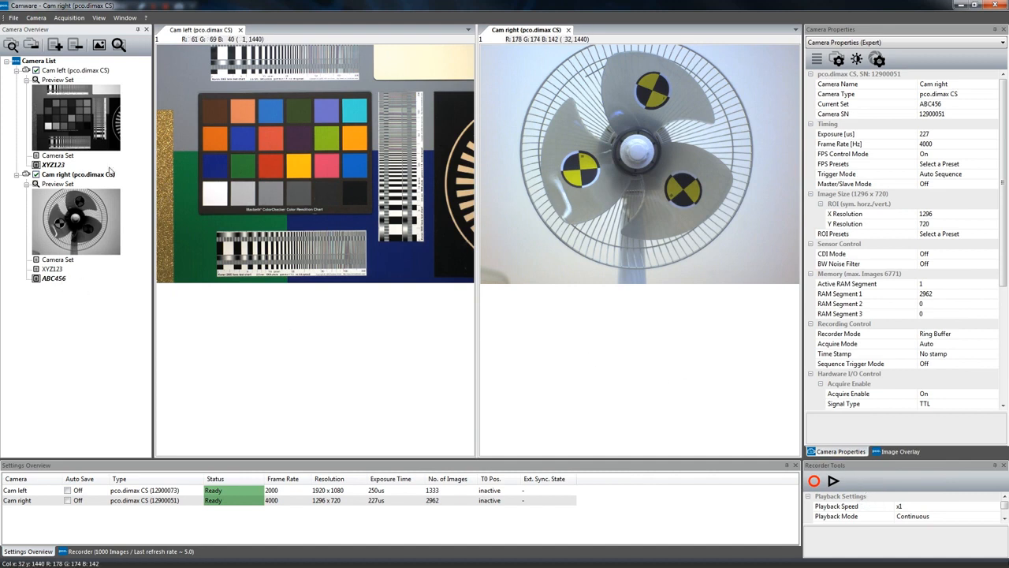
Remove the active ABC456 set from Cam right
{"action": "left_click", "coordinate": [76, 45]}
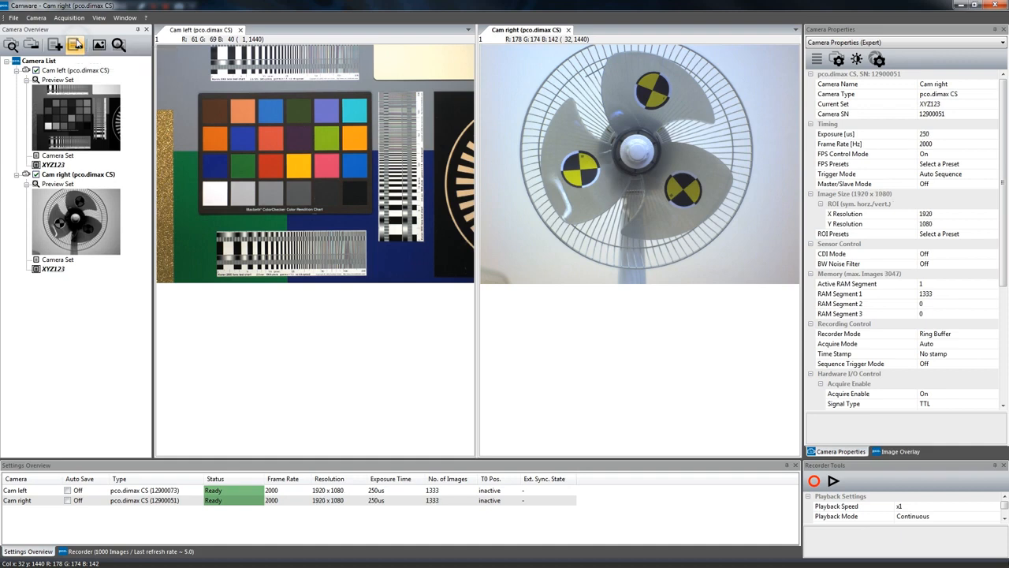
{"action": "right_click", "coordinate": [44, 324]}
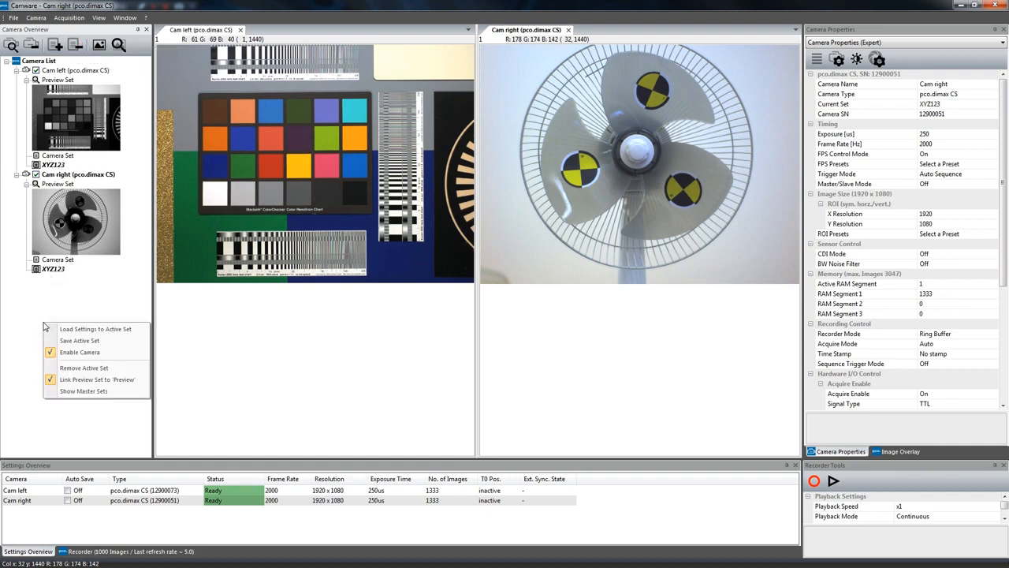
{"action": "left_click", "coordinate": [132, 382]}
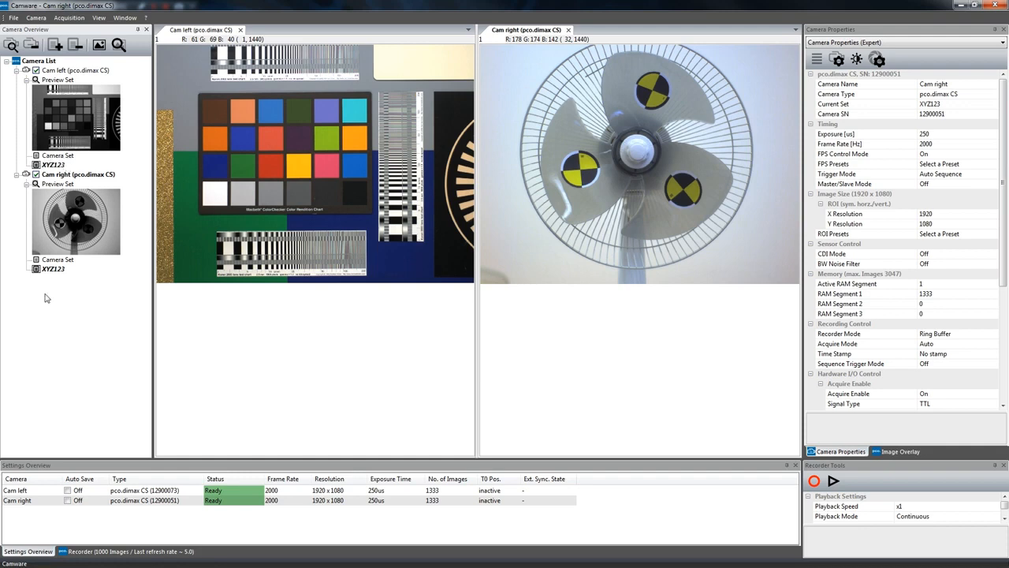
Show the master sets and activate Master 1
{"action": "right_click", "coordinate": [45, 328]}
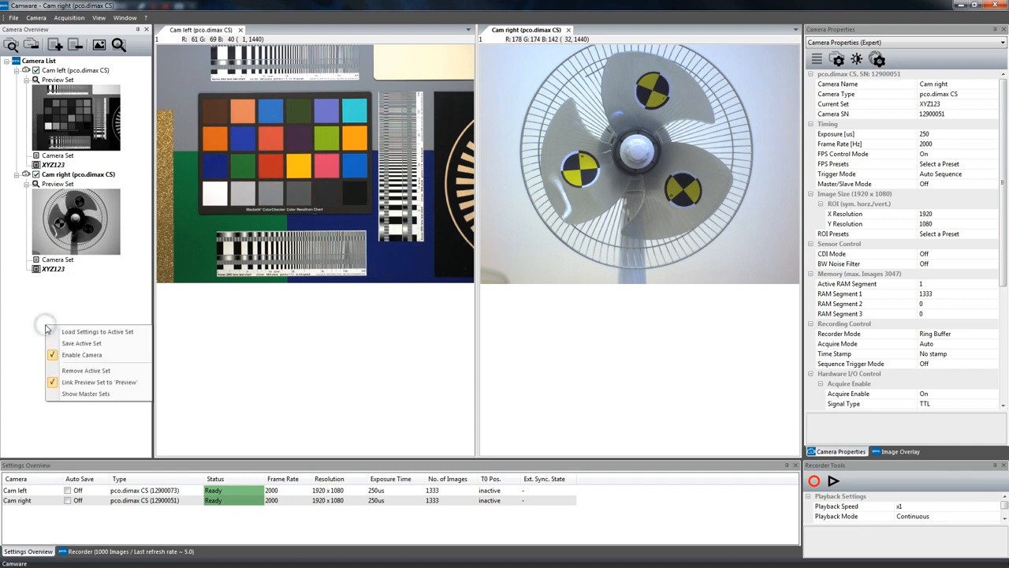
{"action": "left_click", "coordinate": [116, 396]}
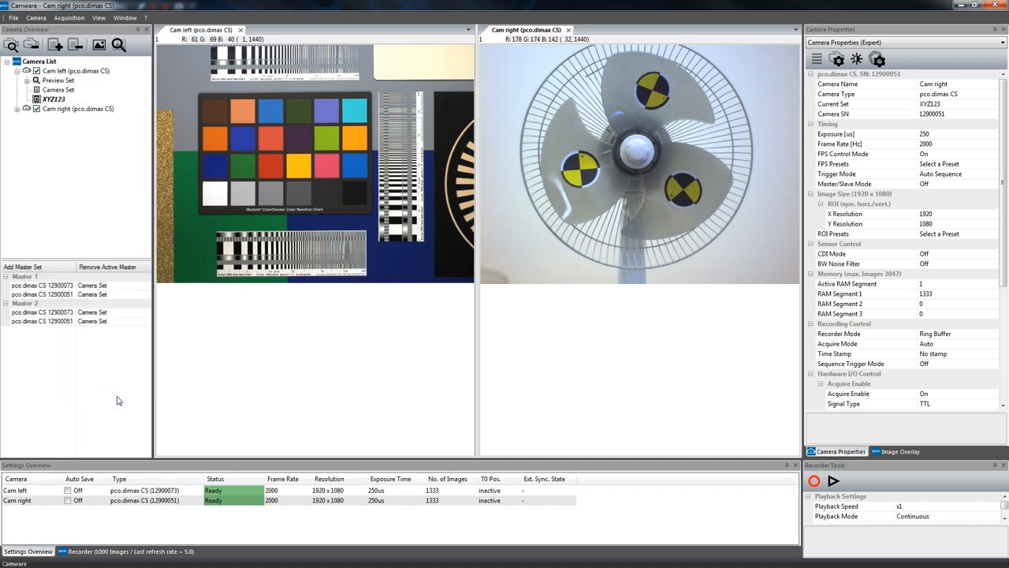
{"action": "double_click", "coordinate": [38, 279]}
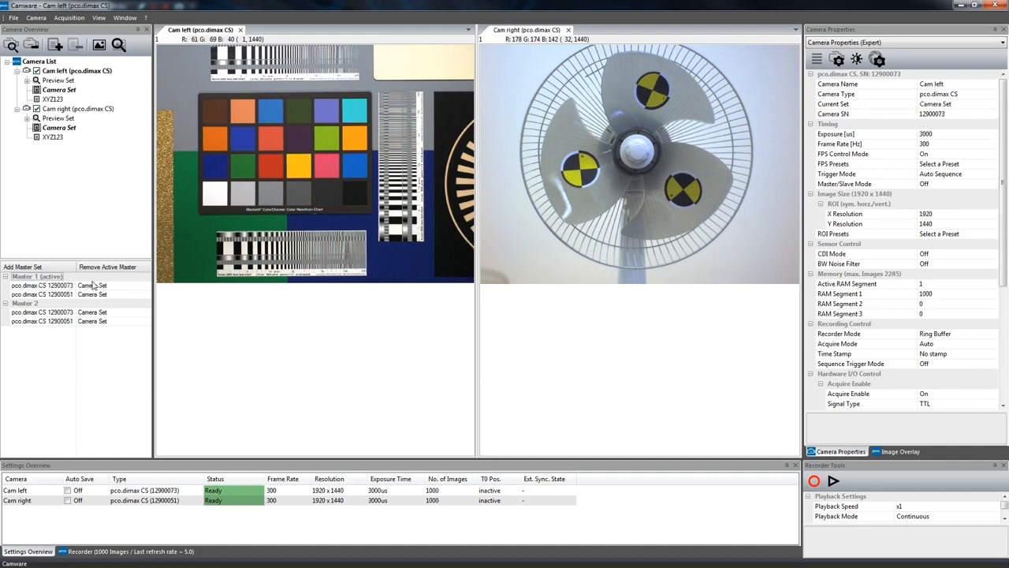
Check the camera set choices for both cameras in Master 1
{"action": "left_click", "coordinate": [146, 285]}
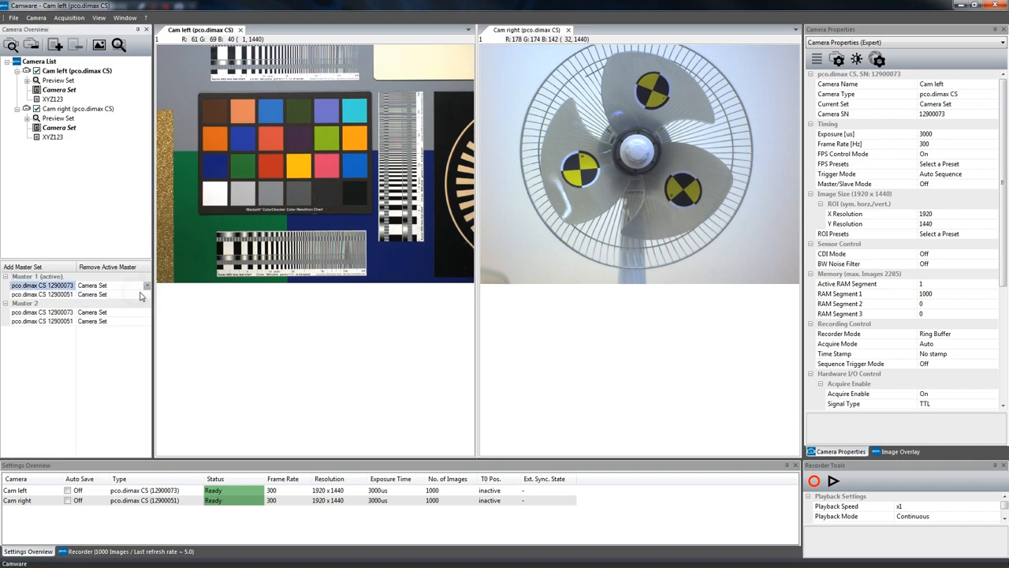
{"action": "left_click", "coordinate": [146, 294]}
{"action": "left_click", "coordinate": [147, 294]}
Activate Master 2 and assign the XYZ123 set to both of its cameras
{"action": "left_click", "coordinate": [137, 306]}
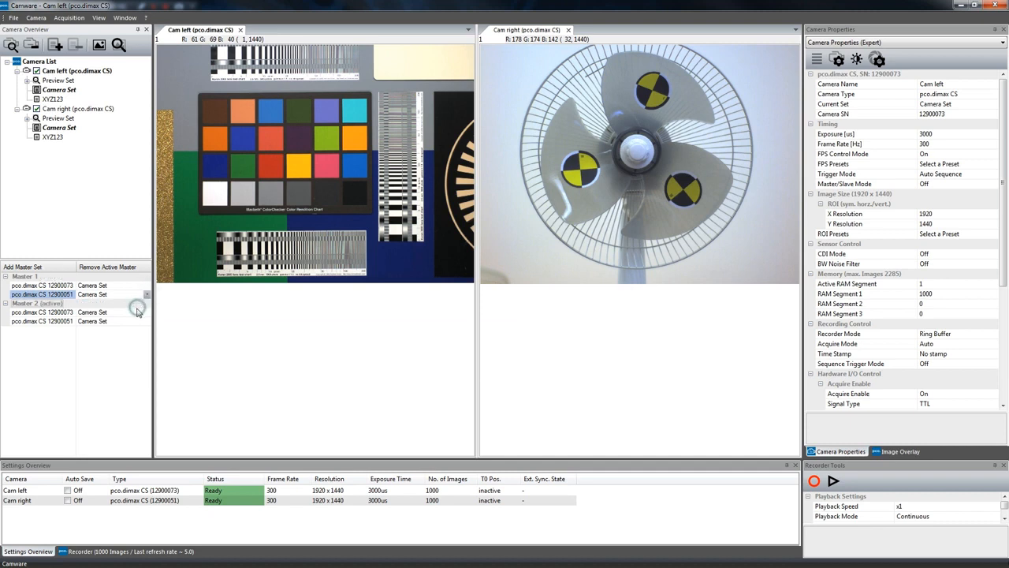
{"action": "left_click", "coordinate": [137, 312]}
{"action": "left_click", "coordinate": [146, 312]}
{"action": "left_click", "coordinate": [123, 330]}
{"action": "left_click", "coordinate": [118, 321]}
{"action": "left_click", "coordinate": [146, 320]}
{"action": "left_click", "coordinate": [126, 338]}
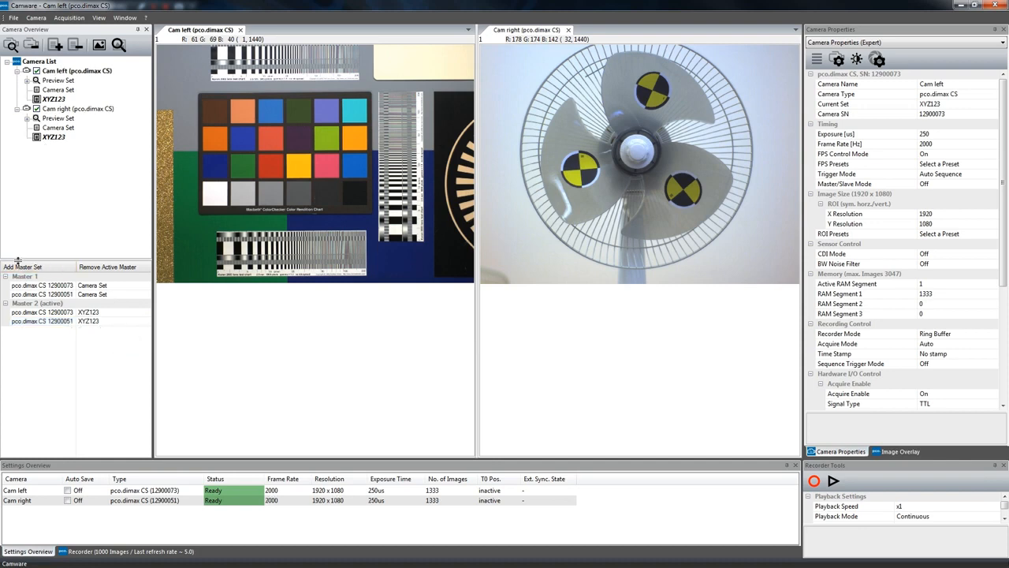
Switch both cameras' settings together by activating Master 1, Master 2 and Master 1 again
{"action": "double_click", "coordinate": [36, 277]}
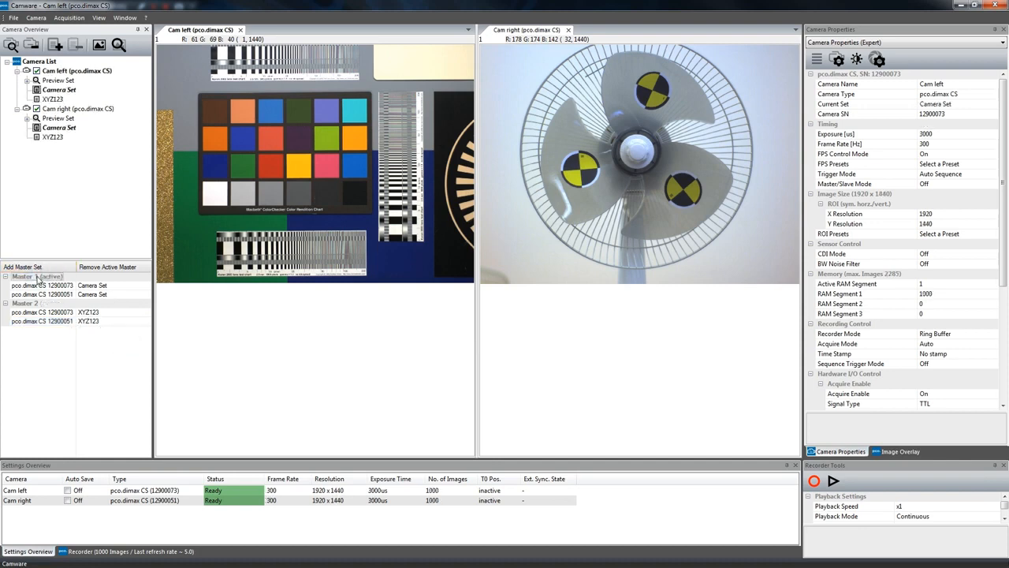
{"action": "double_click", "coordinate": [34, 305]}
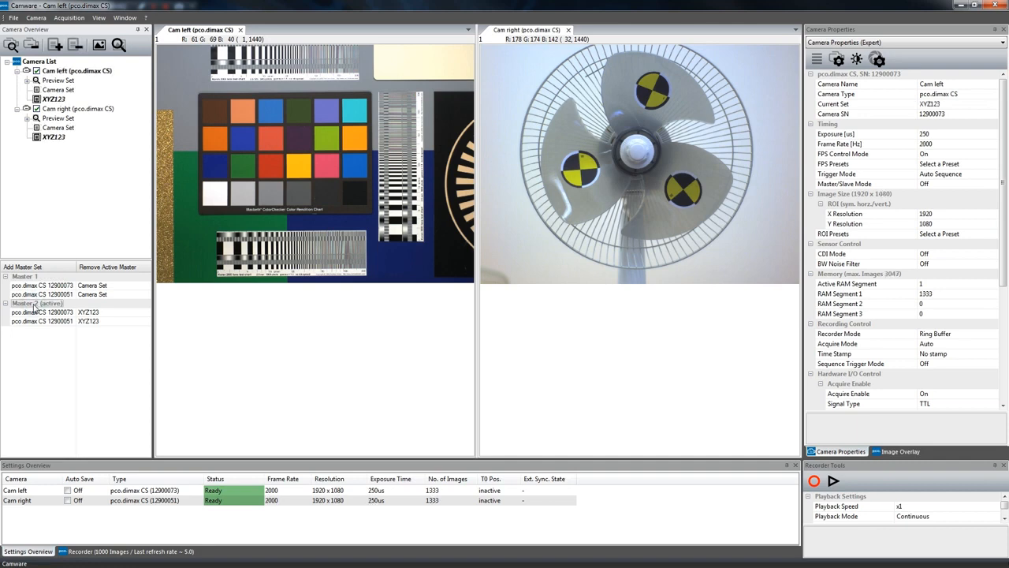
{"action": "double_click", "coordinate": [35, 277]}
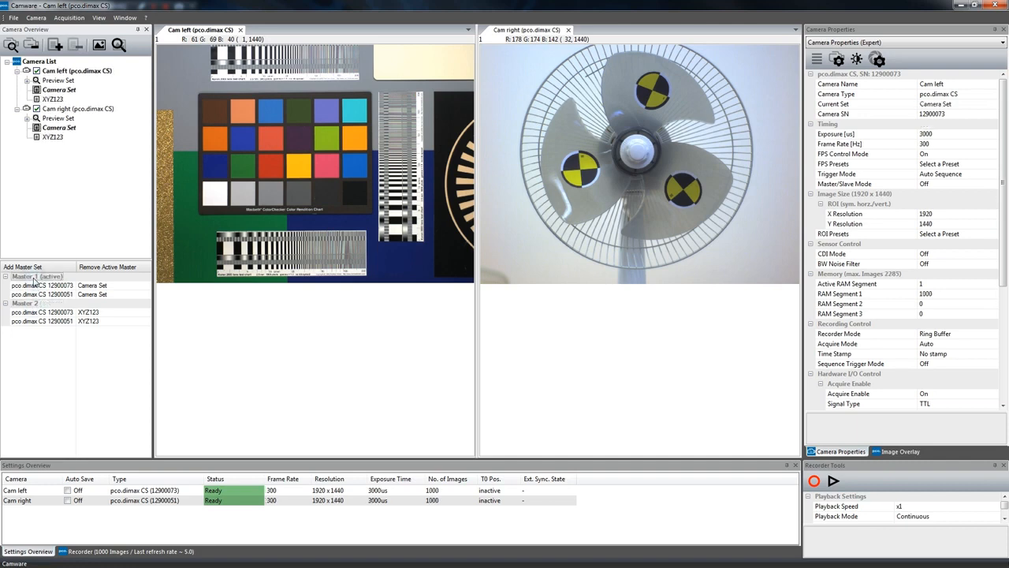